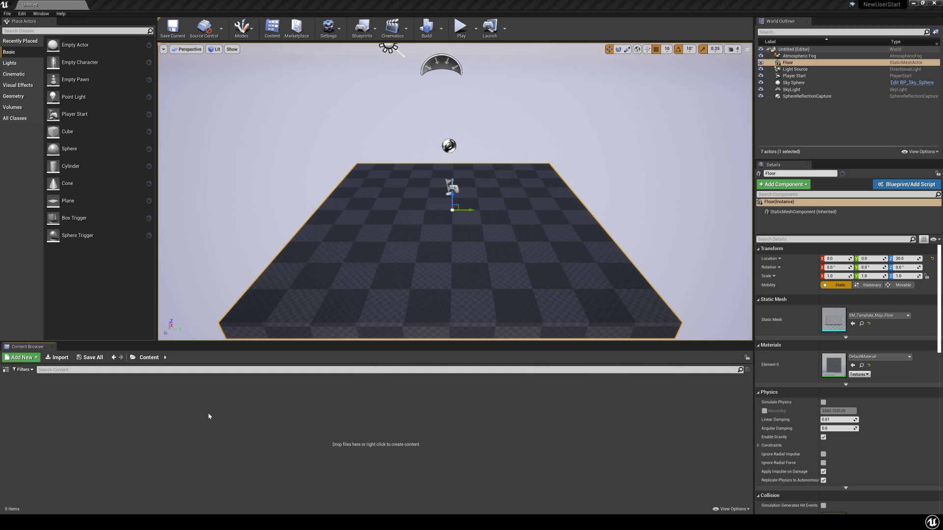
Show the Sources folder tree and enable Show Engine Content and Show Plugin Content
left_click(6, 369)
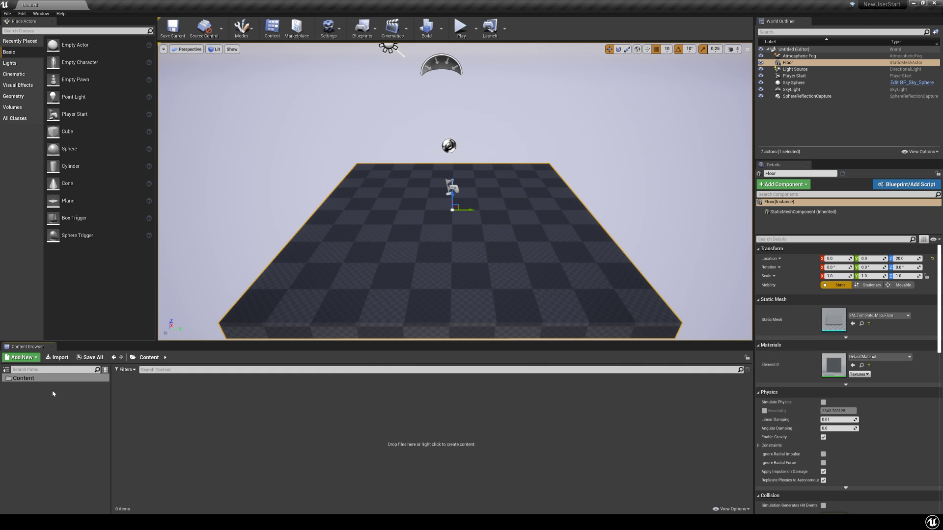
left_click(731, 509)
left_click(714, 419)
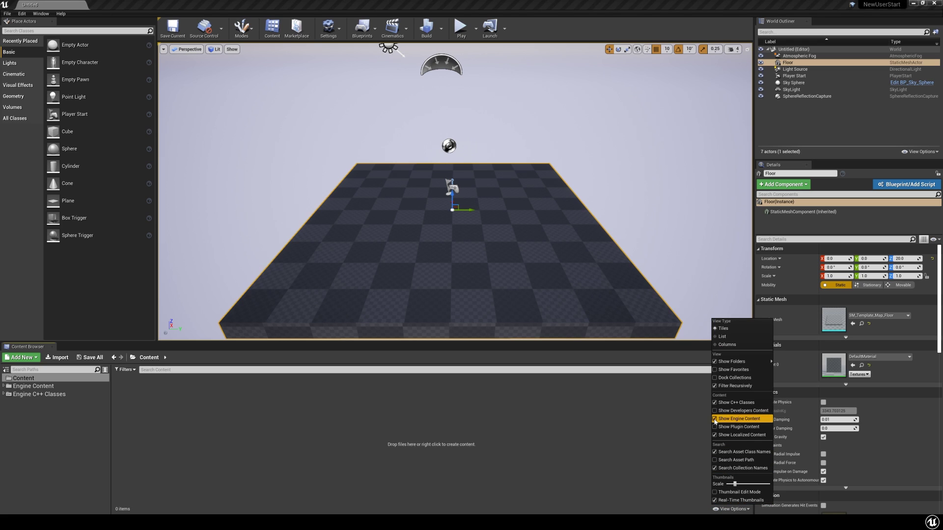
left_click(715, 428)
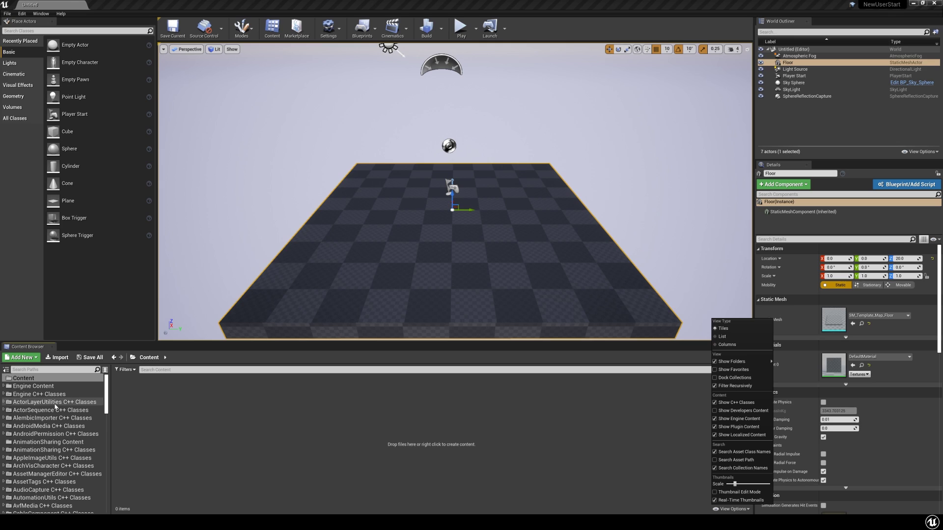
left_click(240, 419)
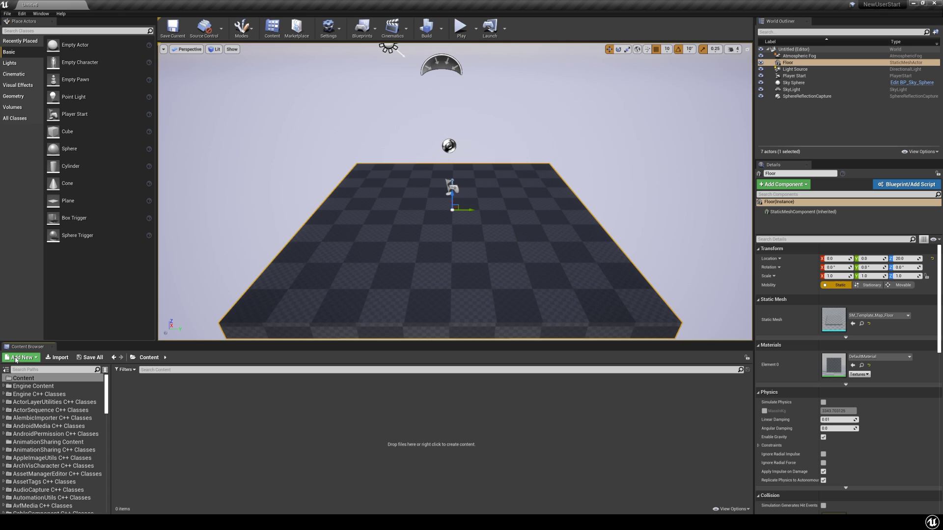
left_click(15, 358)
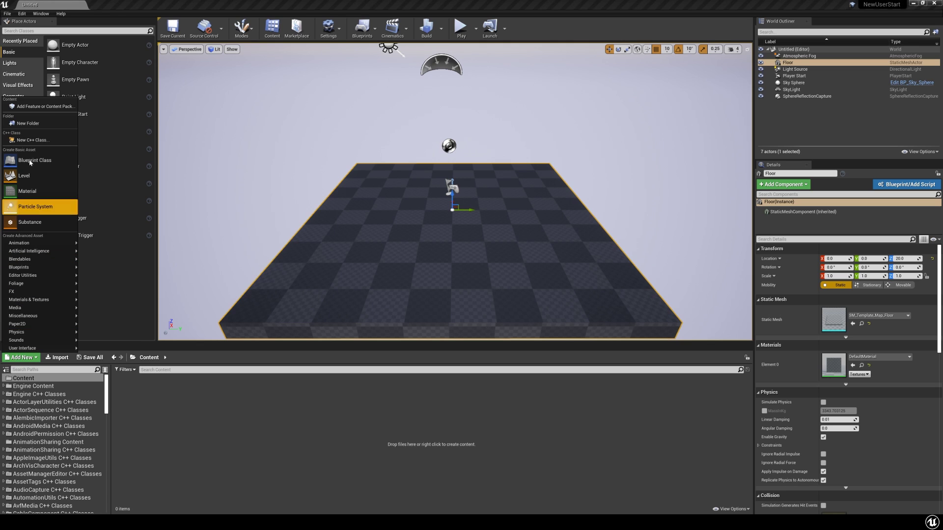
left_click(39, 108)
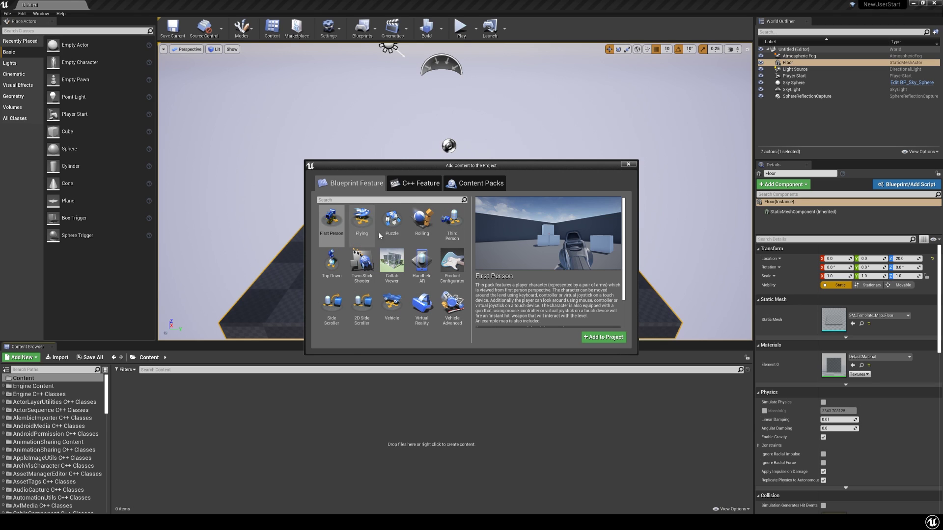
left_click(478, 183)
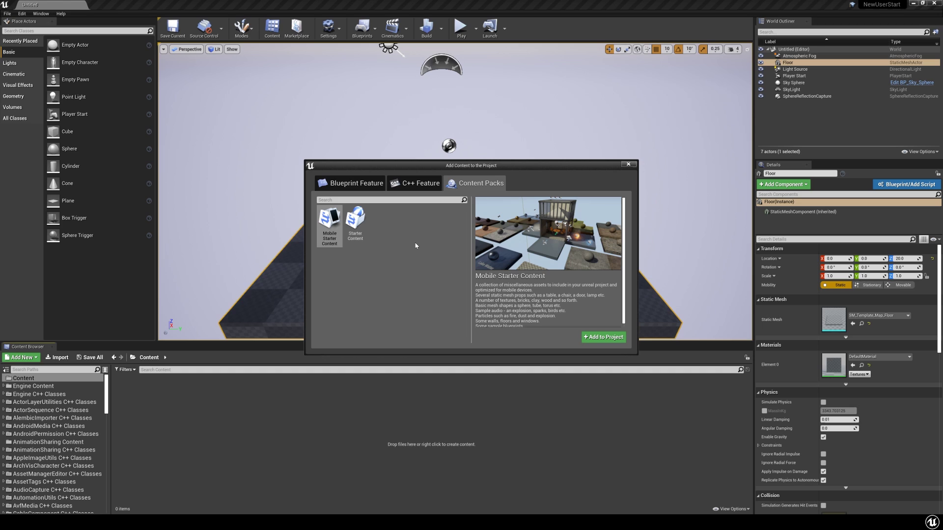
key("Escape")
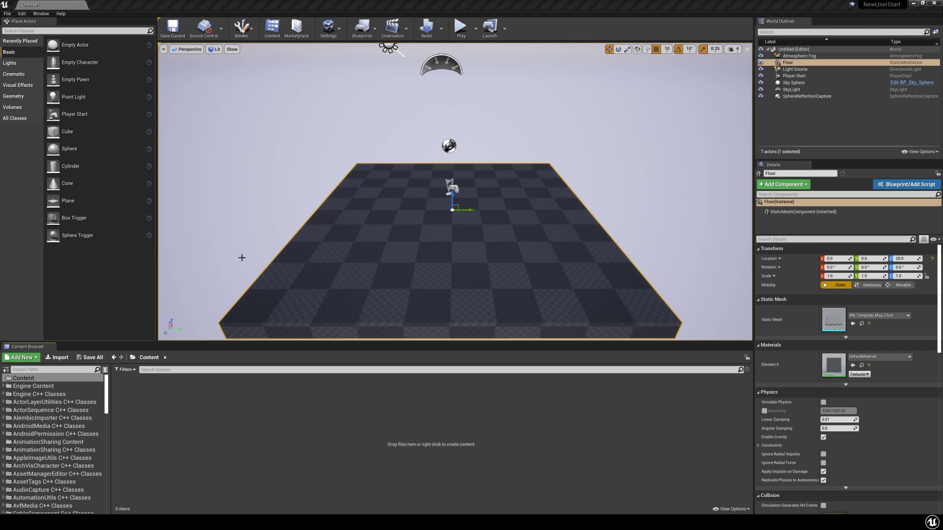
Open Editor Preferences and Project Settings, and change the Asset Editor Open Location
left_click(23, 13)
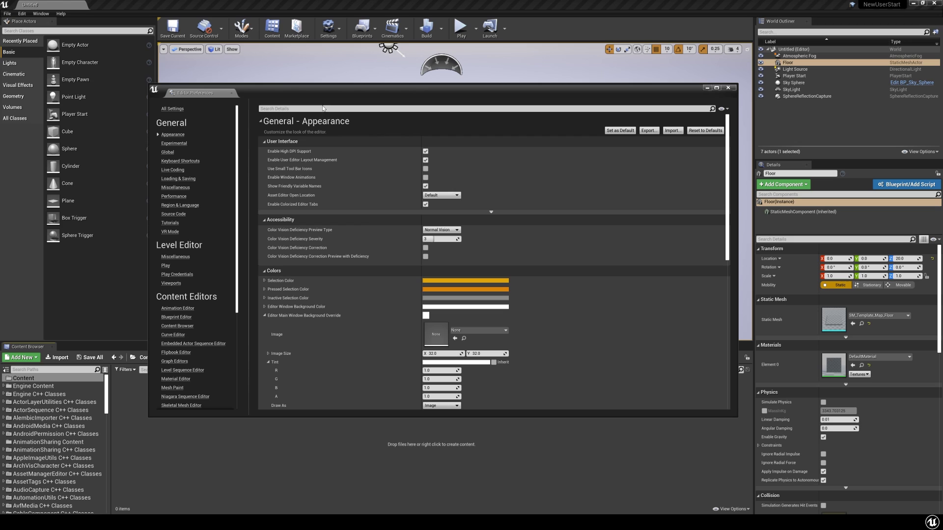
left_click(22, 13)
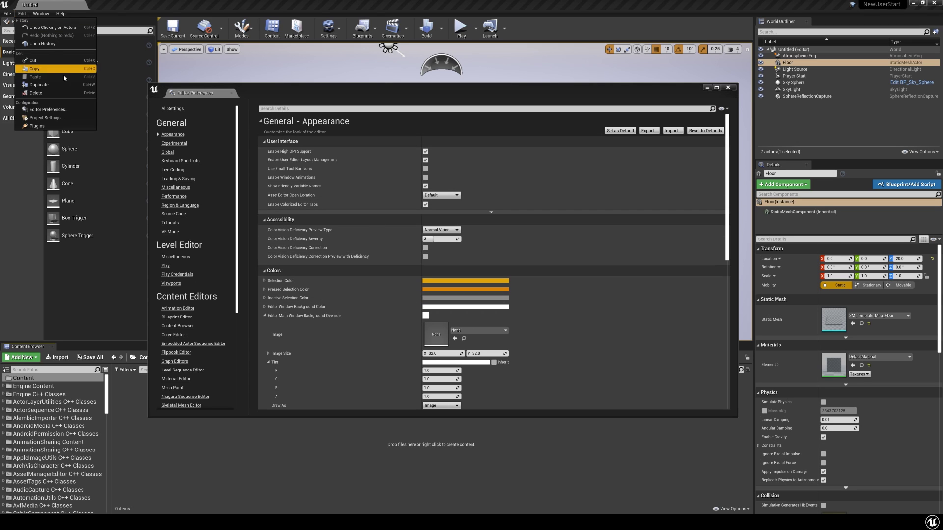
left_click(59, 118)
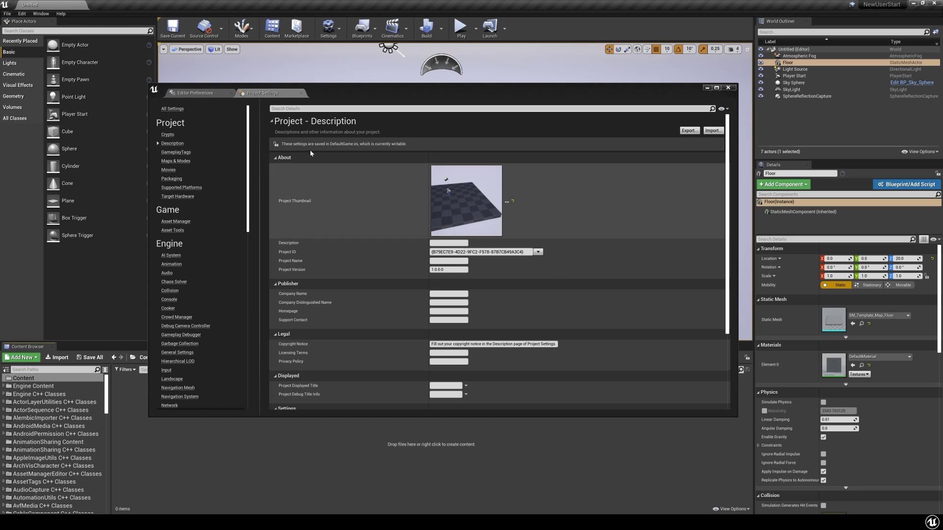
left_click(197, 93)
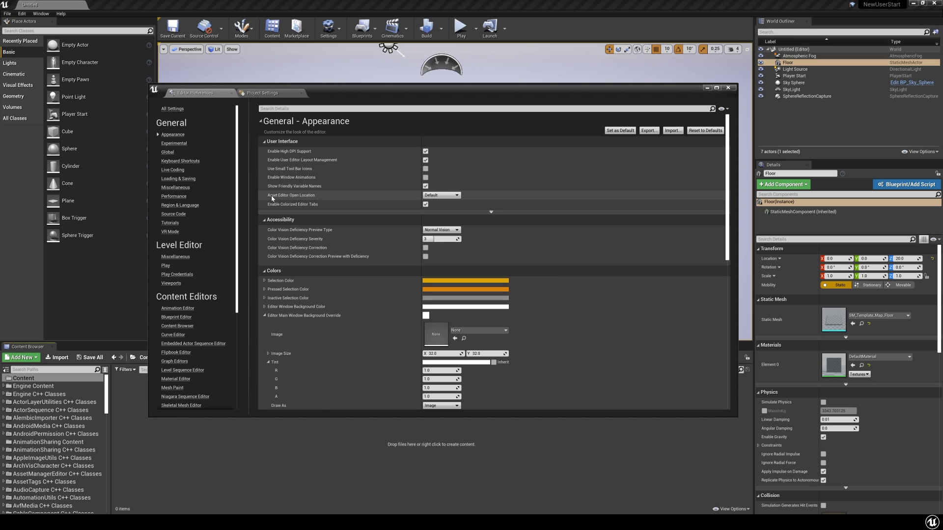
left_click(452, 196)
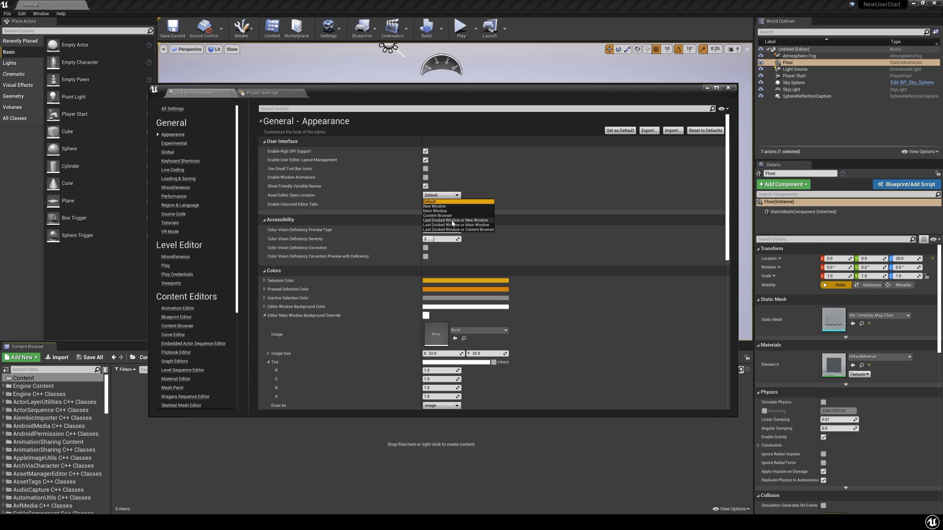
left_click(457, 221)
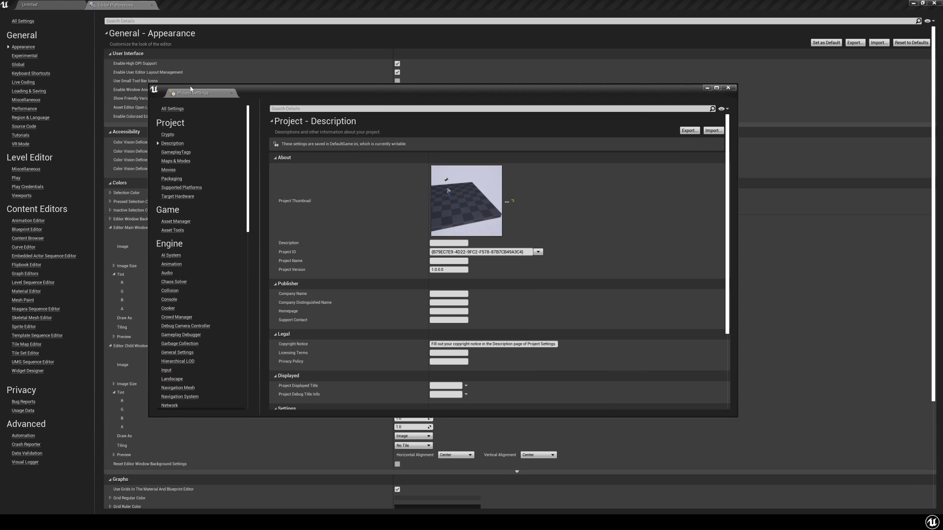
Dock Project Settings as a tab beside the level editor, then return to the level
left_click_drag(194, 92, 178, 3)
left_click(33, 6)
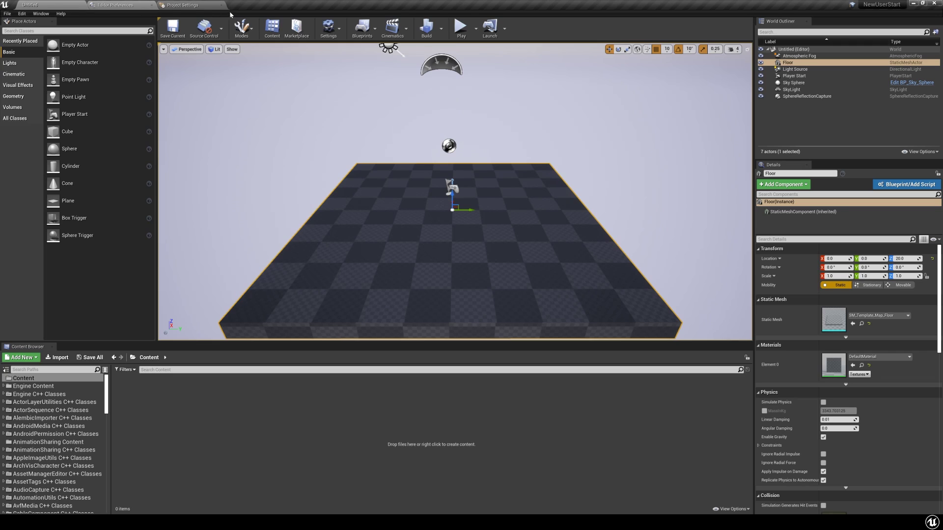
left_click(223, 6)
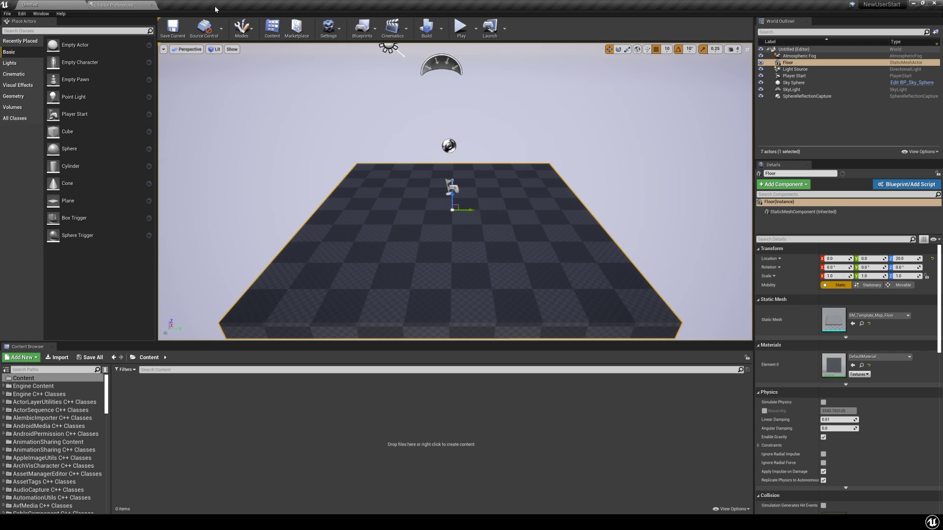
left_click(22, 13)
left_click(46, 117)
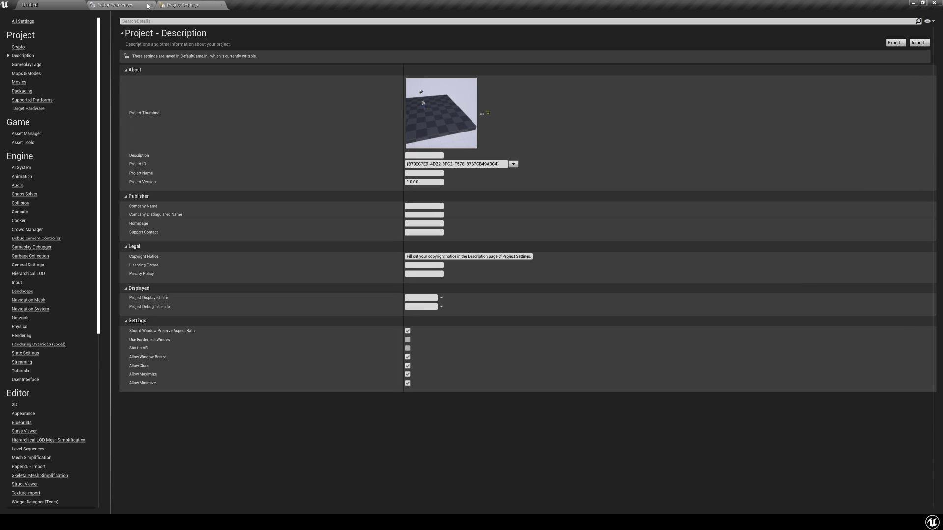
left_click(35, 6)
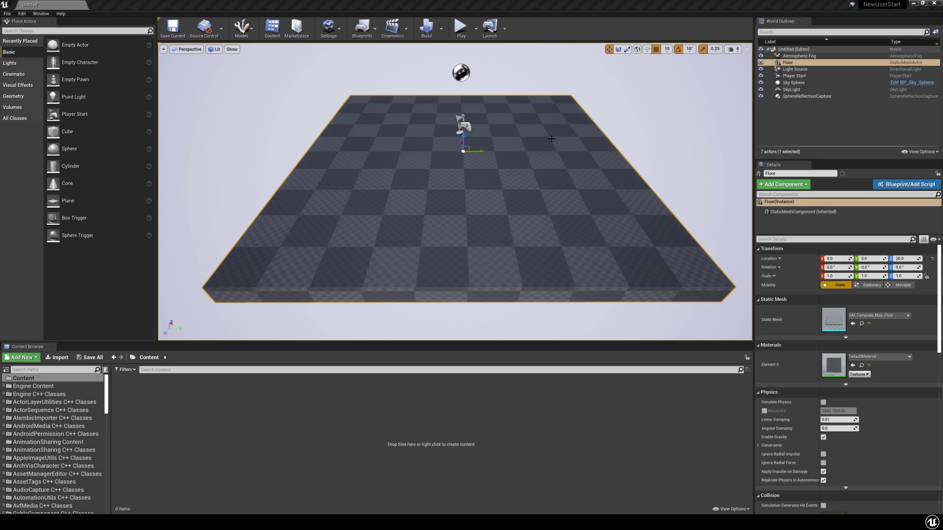
Pan the viewport across the default floor
mouse_move(539, 139)
middle_mouse_down()
mouse_move(410, 123)
mouse_move(543, 140)
mouse_move(563, 160)
mouse_move(471, 193)
mouse_move(578, 154)
middle_mouse_up()
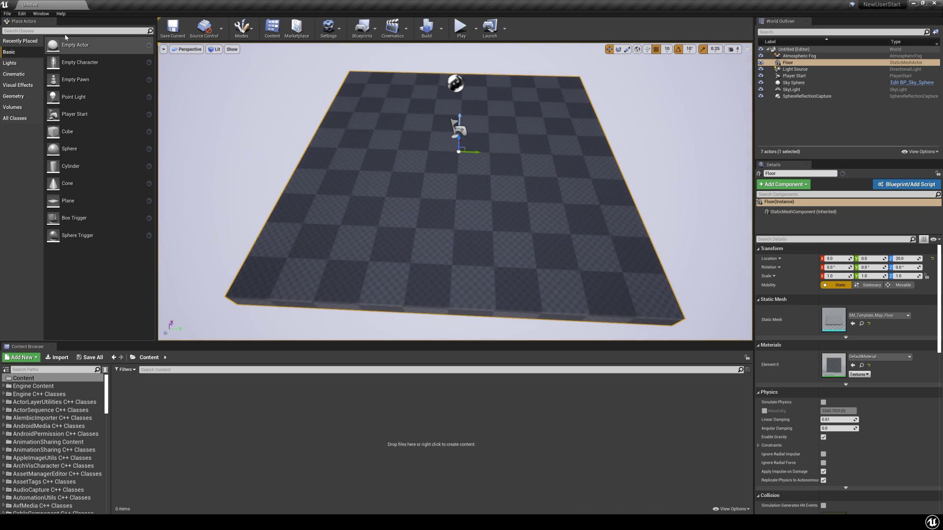
Enable Invert Middle Mouse Pan, orbit around selection and distance-scaled camera speed in Viewports preferences
left_click(21, 13)
left_click(59, 110)
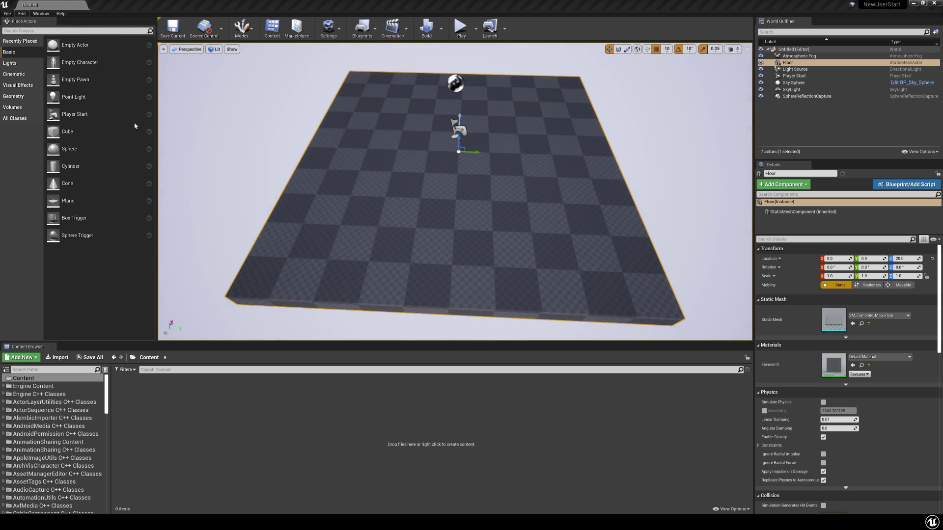
left_click(120, 301)
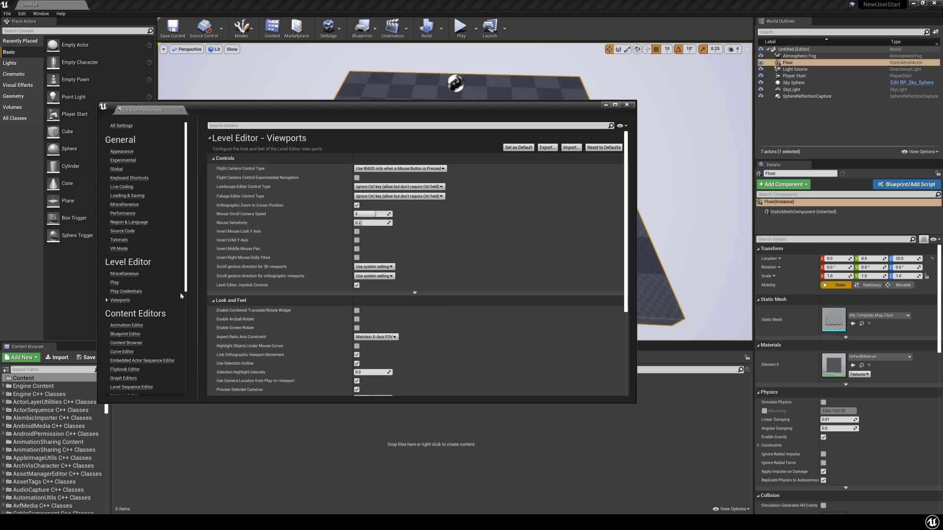
left_click(357, 250)
left_click(415, 292)
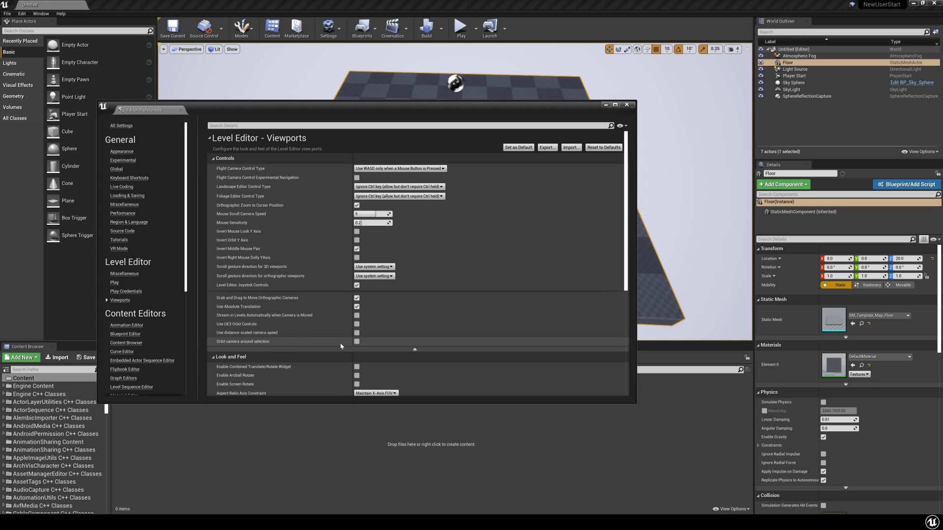
left_click(357, 342)
left_click(356, 333)
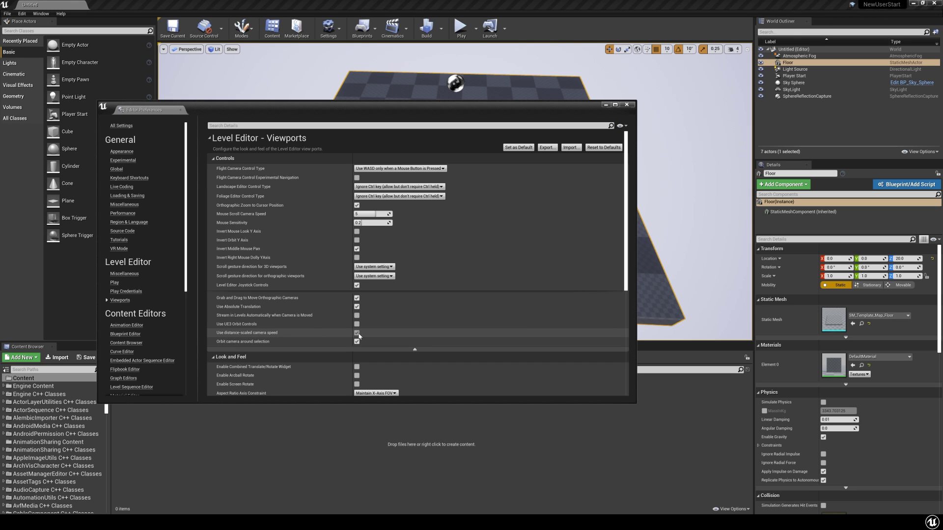
left_click(627, 105)
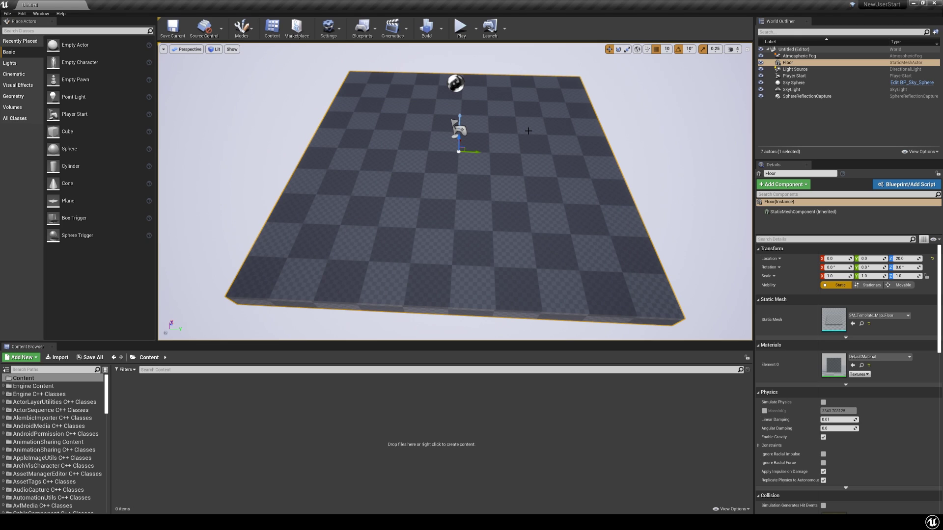
Fly the camera over the floor, select the Sky Sphere and pull back
mouse_move(531, 133)
left_mouse_down()
mouse_move(528, 104)
mouse_move(509, 111)
left_mouse_up()
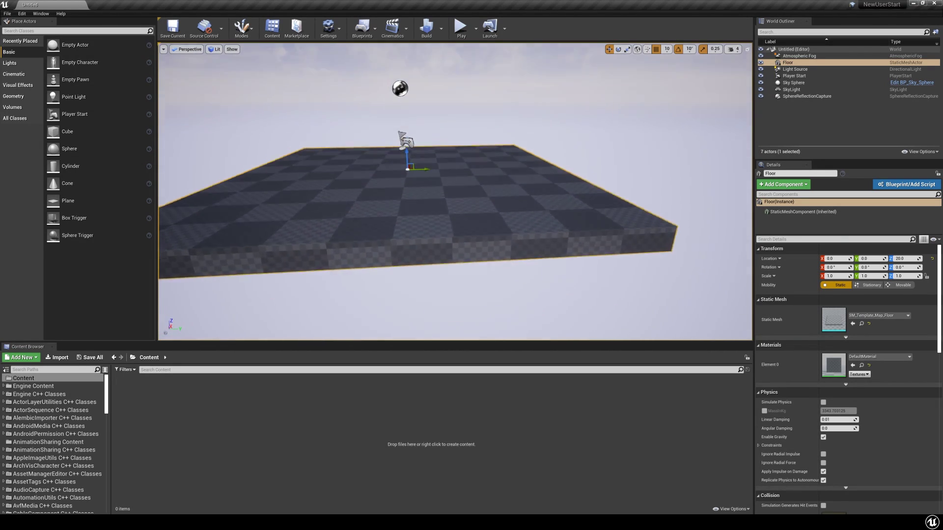
left_click_drag(509, 110, 625, 176)
left_click(625, 176)
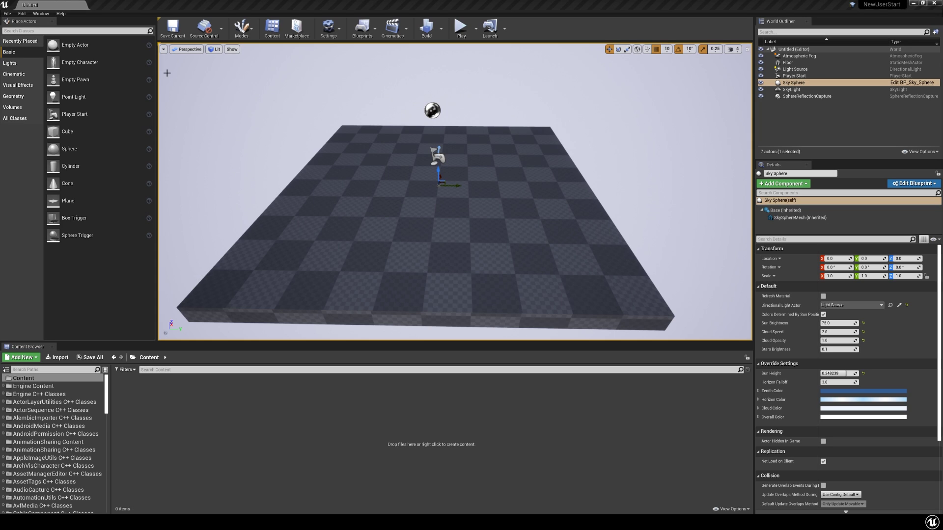
Enable Show Frame Rate and Memory and disable Use Less CPU when in Background
left_click(22, 13)
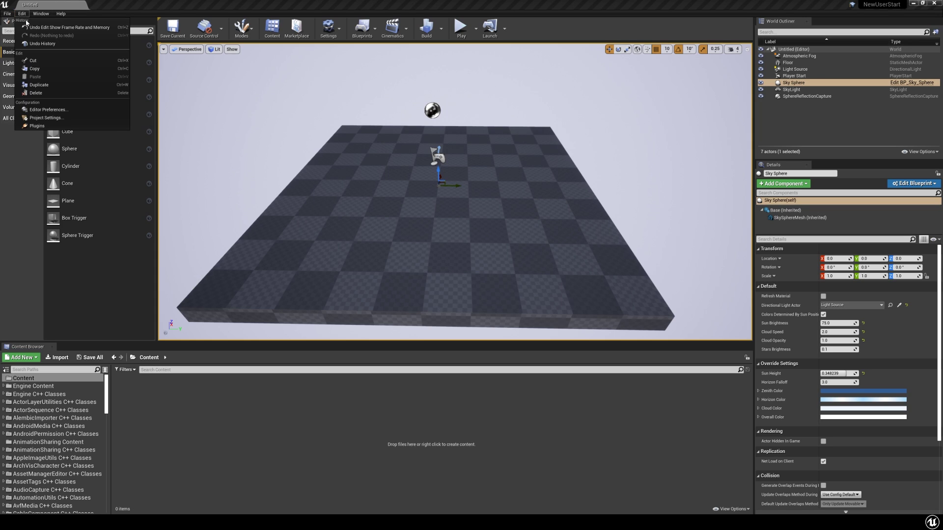
left_click(63, 113)
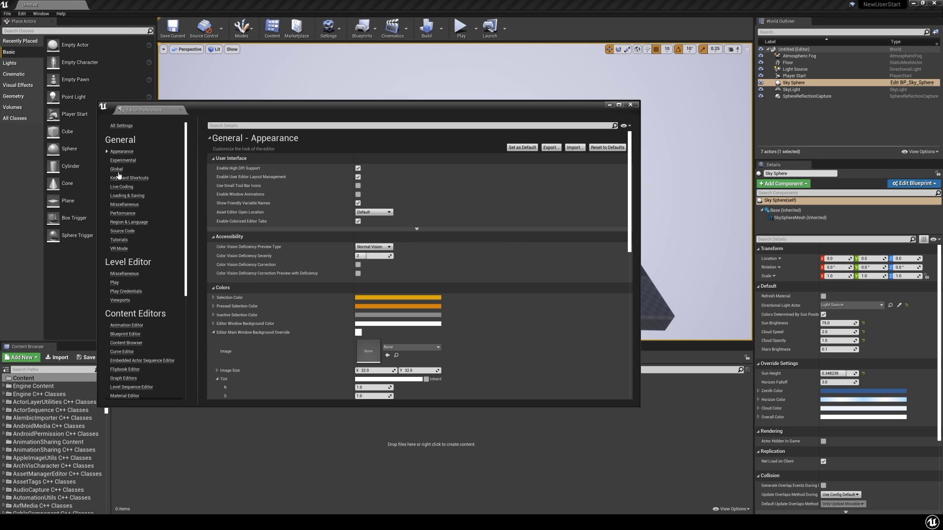
left_click(122, 214)
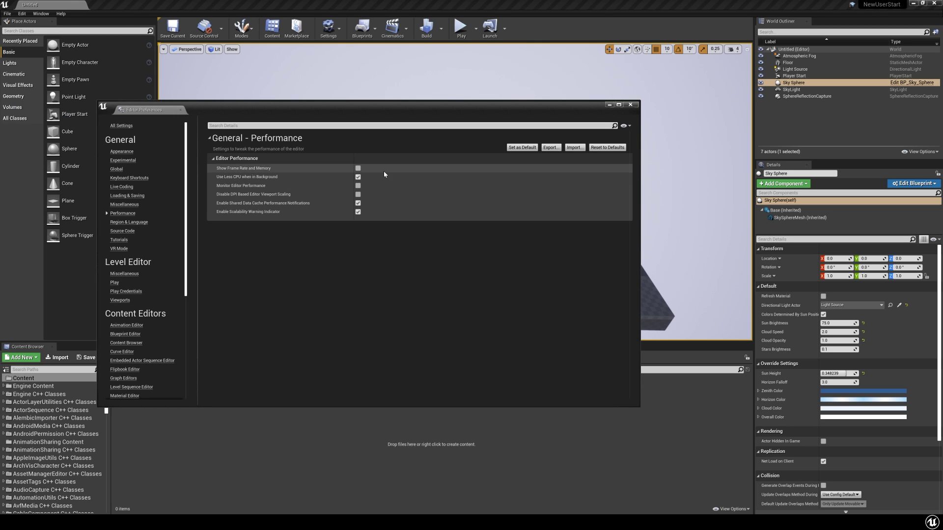
left_click(358, 169)
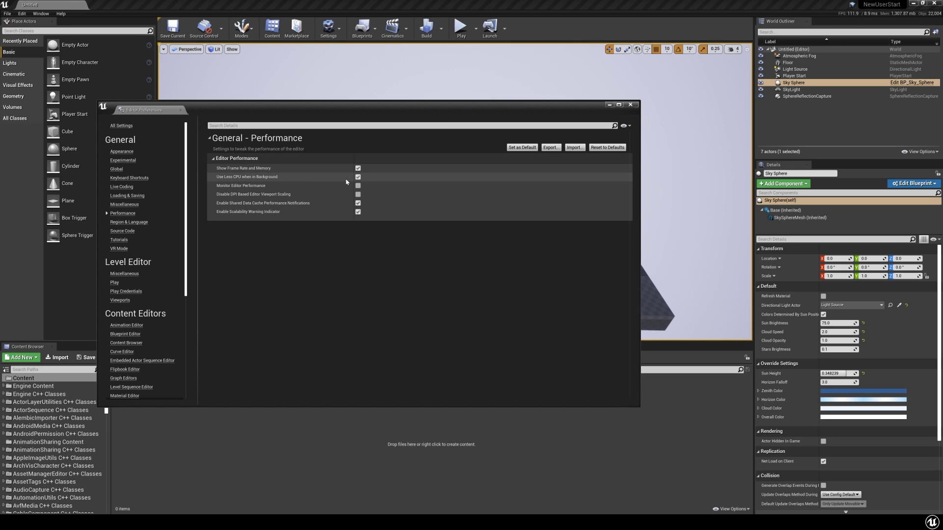
left_click(358, 177)
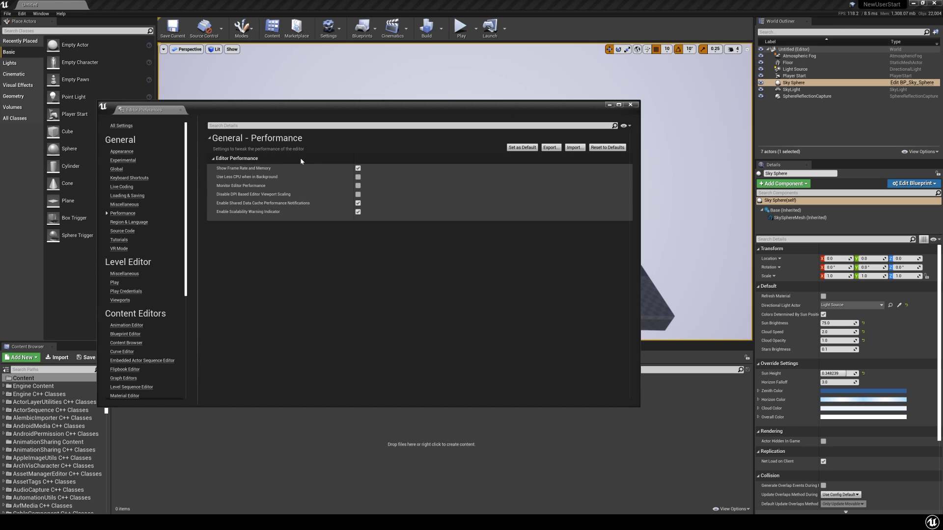
left_click(359, 177)
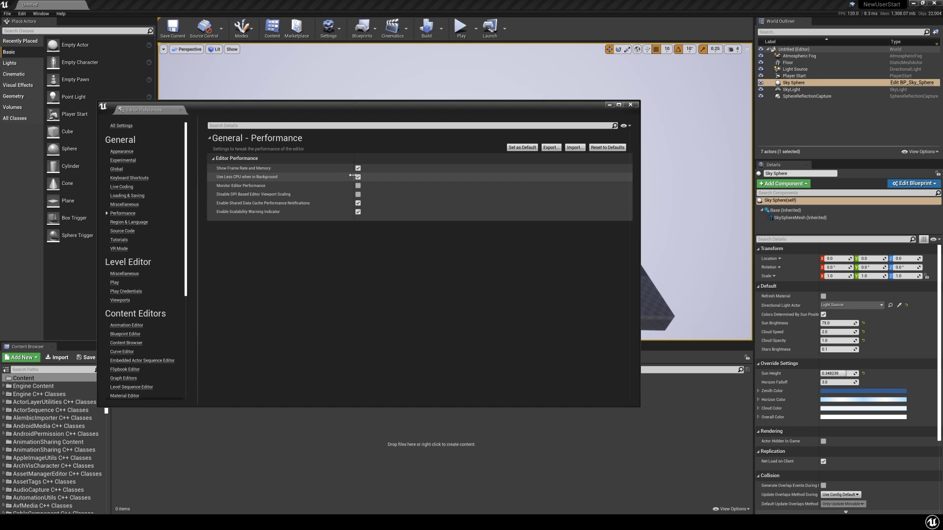
left_click(358, 177)
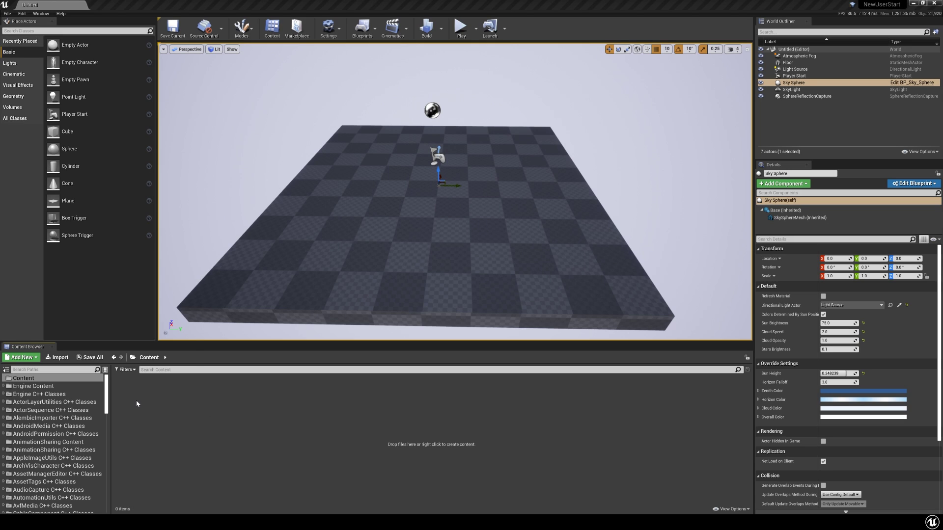
Create a widget blueprint named NewWidgetBlueprint in the Content folder
right_click(136, 399)
left_click(238, 447)
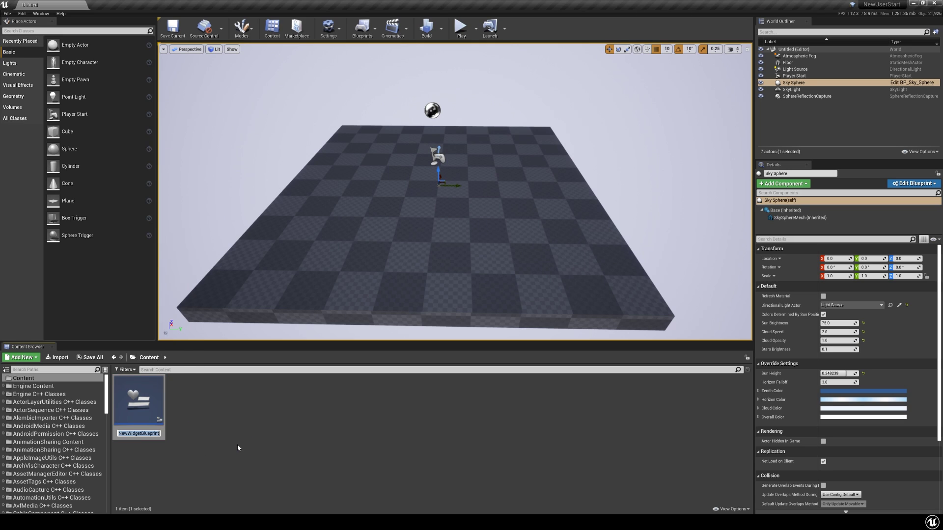
key("Return")
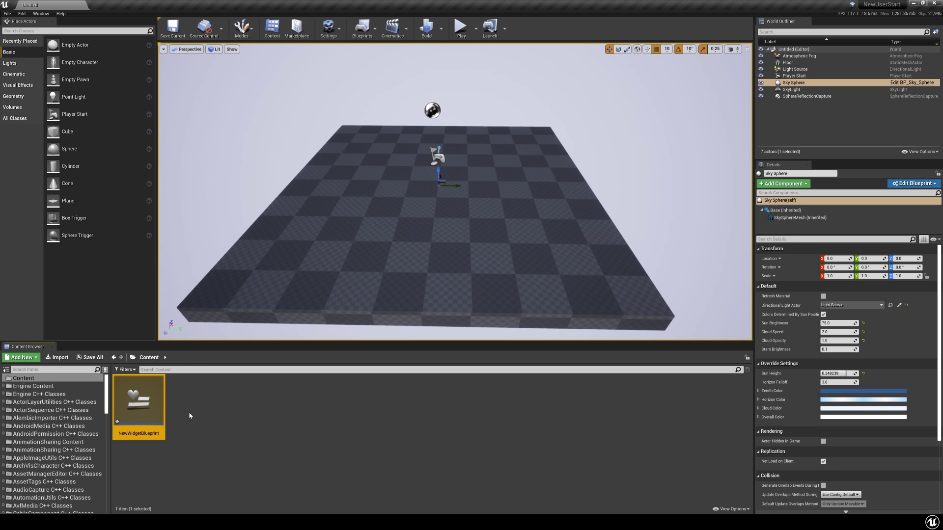
Duplicate NewWidgetBlueprint with Ctrl+W
key("ctrl+w")
key("Escape")
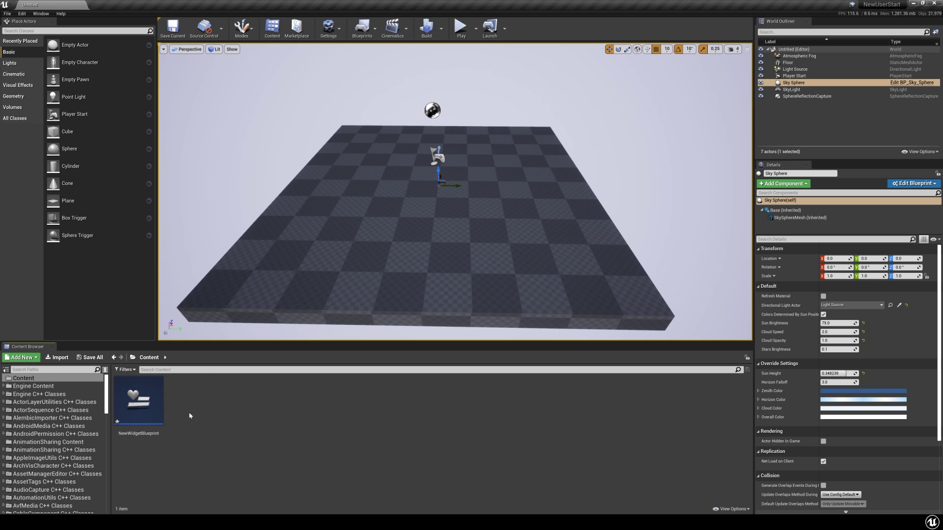
key("ctrl+w")
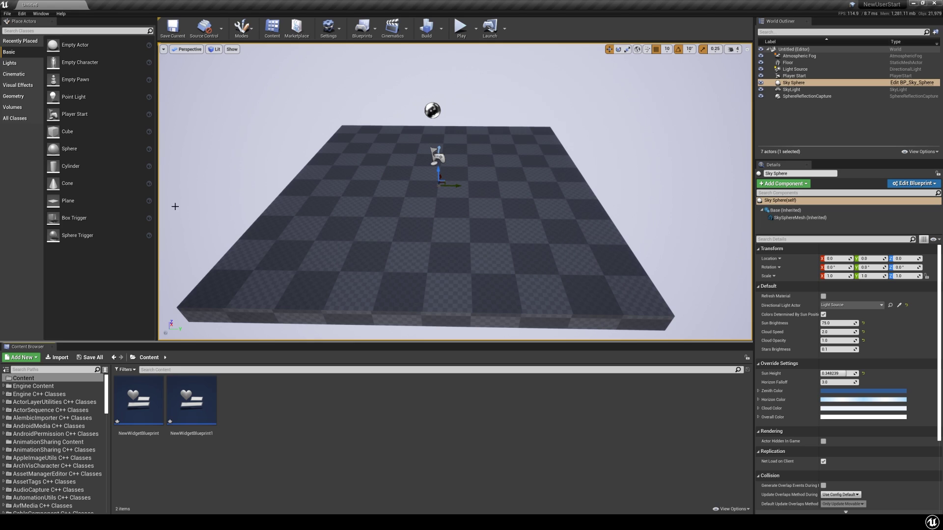
Assign a new keyboard shortcut to the Duplicate command in Editor Preferences
left_click(21, 14)
left_click(47, 109)
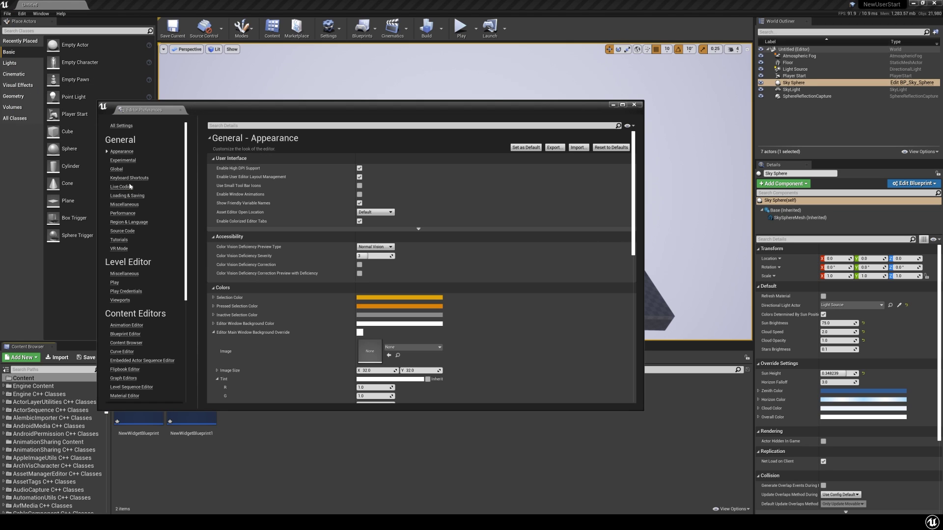
left_click(130, 179)
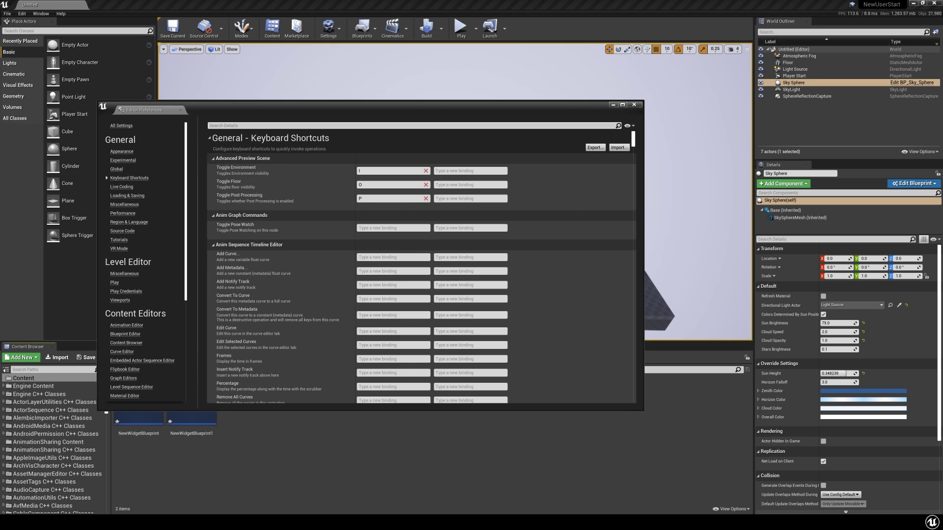
type("dupl")
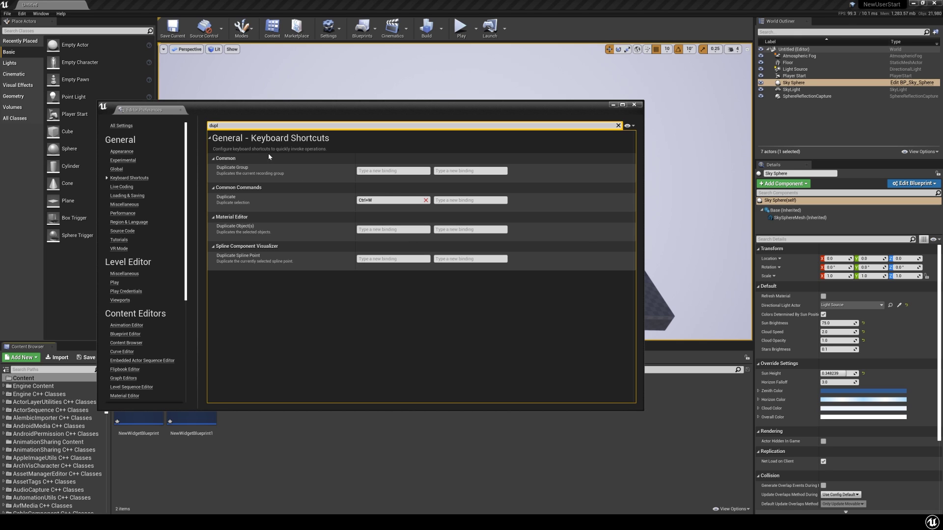
left_click(426, 199)
type("D")
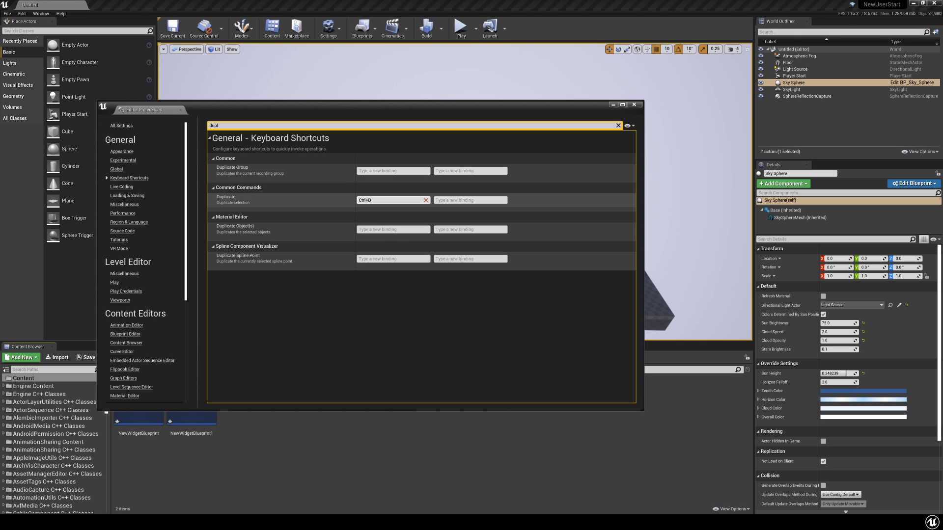
left_click(619, 125)
left_click(633, 105)
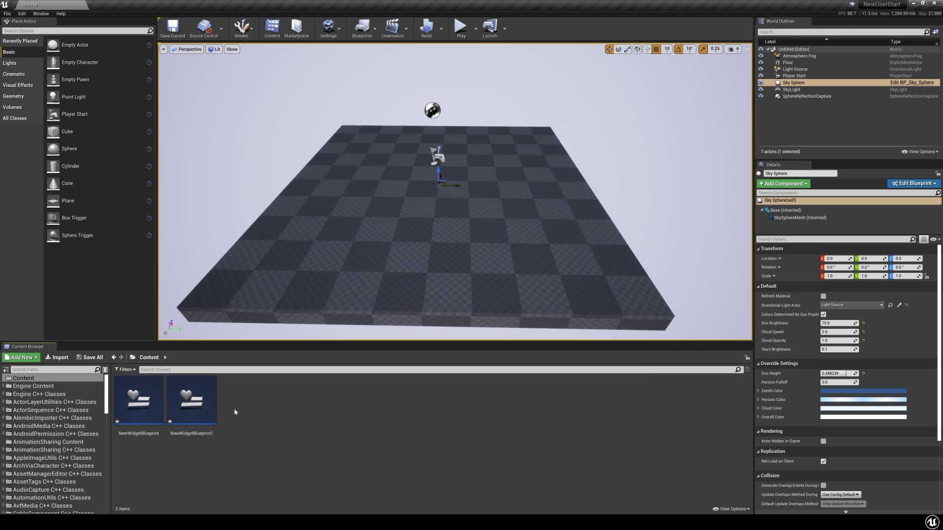
Duplicate NewWidgetBlueprint1 with the new shortcut, creating NewWidgetBlueprint2
left_click(192, 402)
key("ctrl+w")
key("Return")
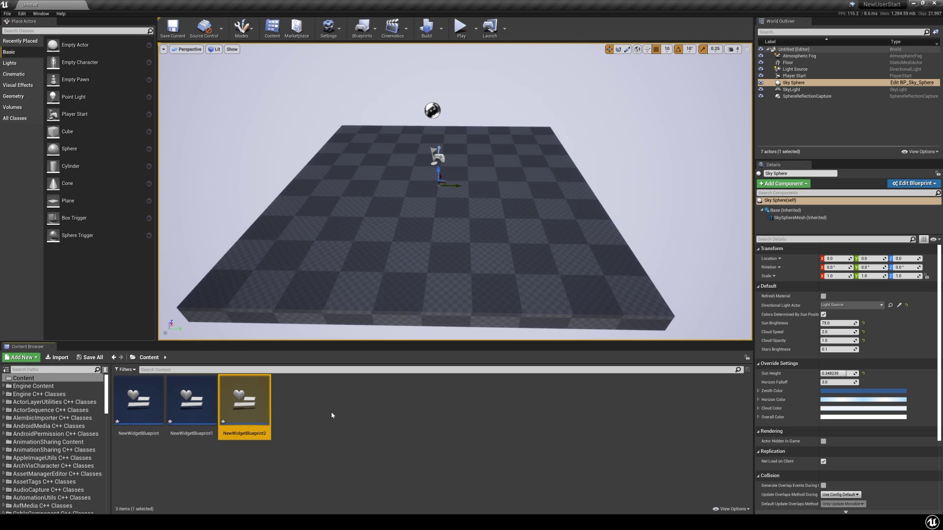
left_click(333, 413)
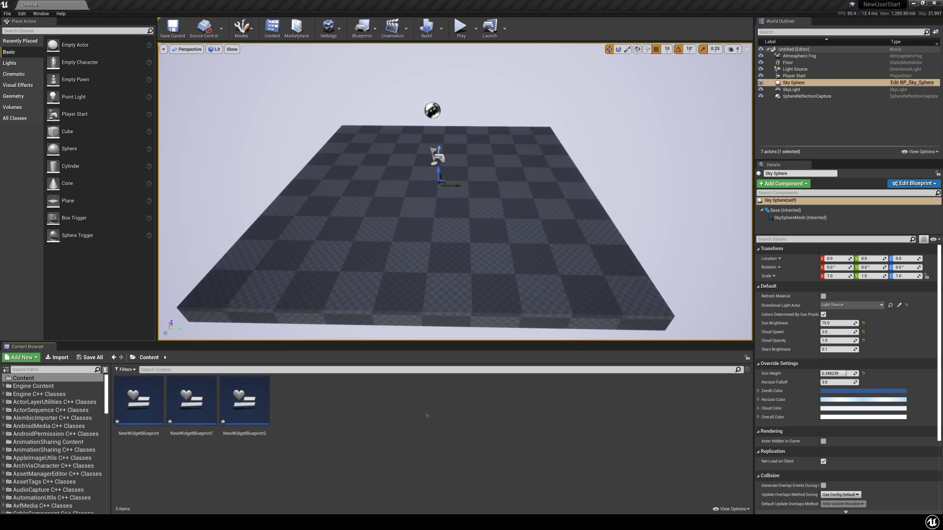